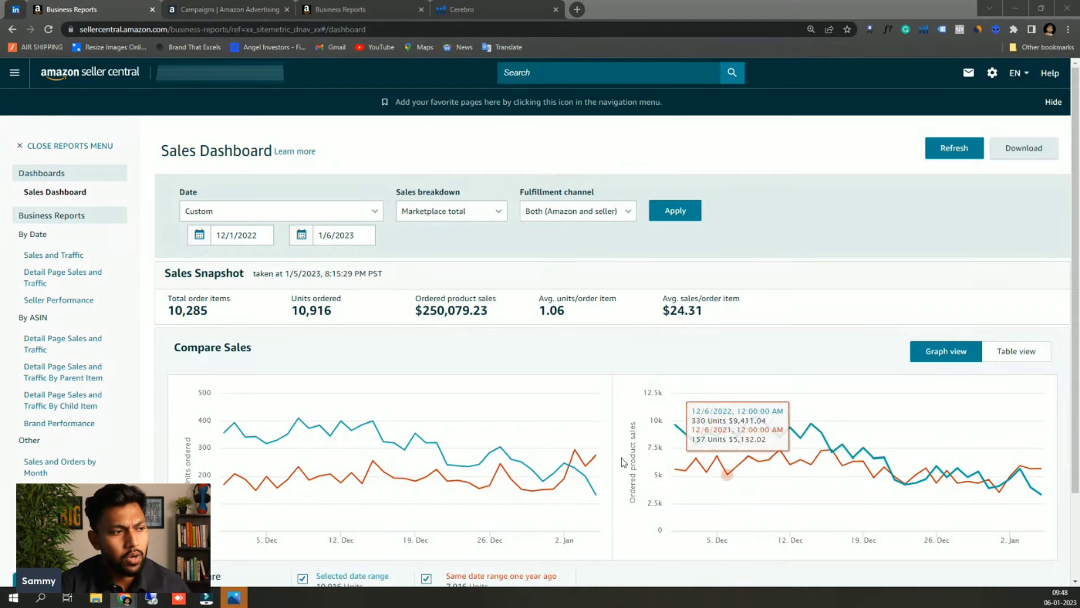
- Move the Sales Dashboard start date back to 1/1/2022 and apply the 1/1/2022–1/6/2023 range
click(231, 237)
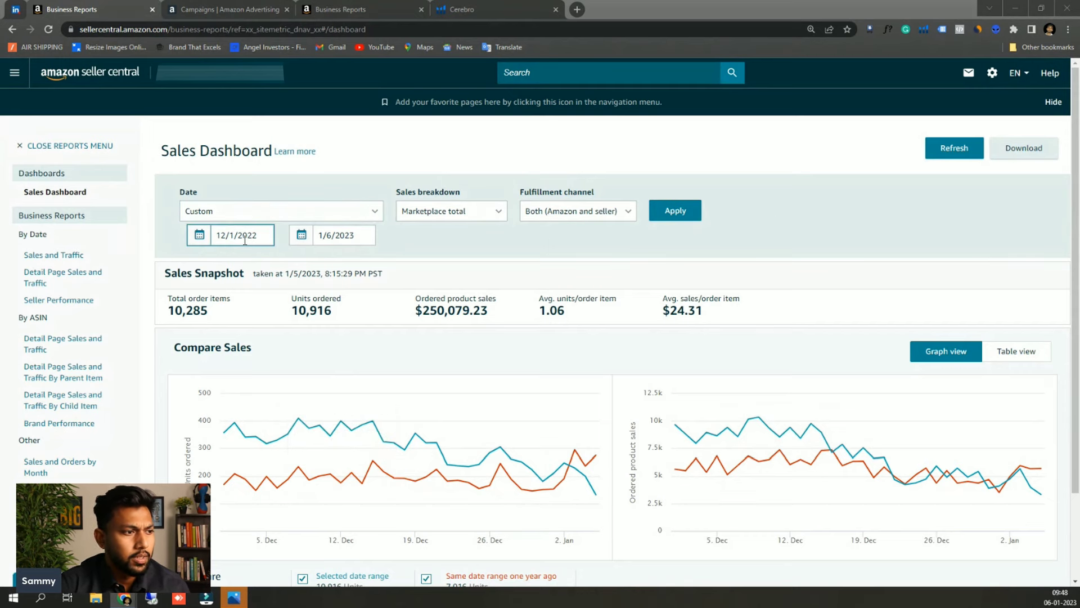
click(245, 240)
click(292, 300)
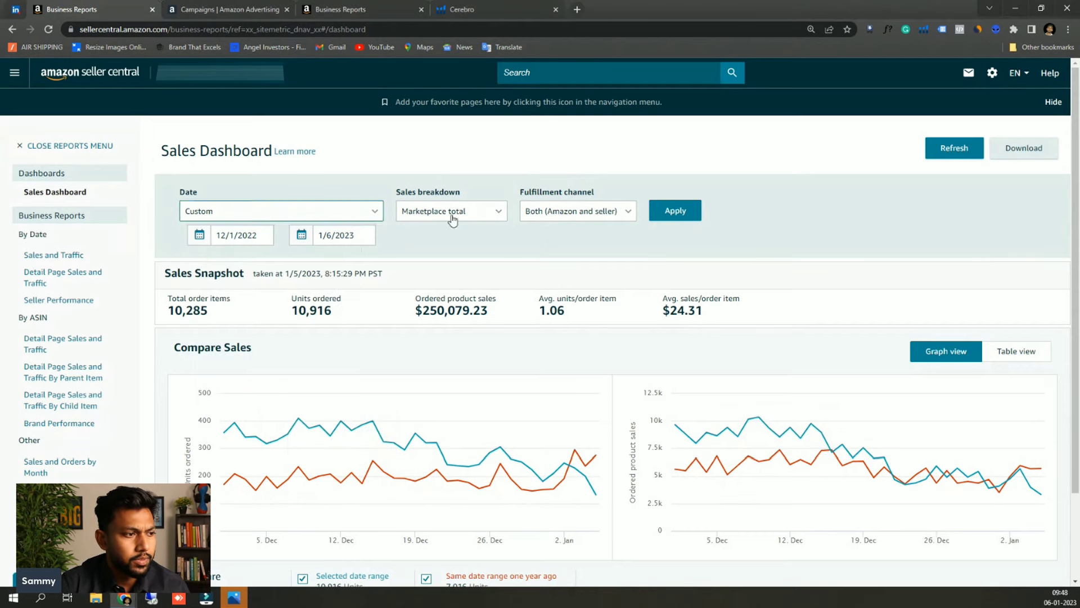
click(675, 212)
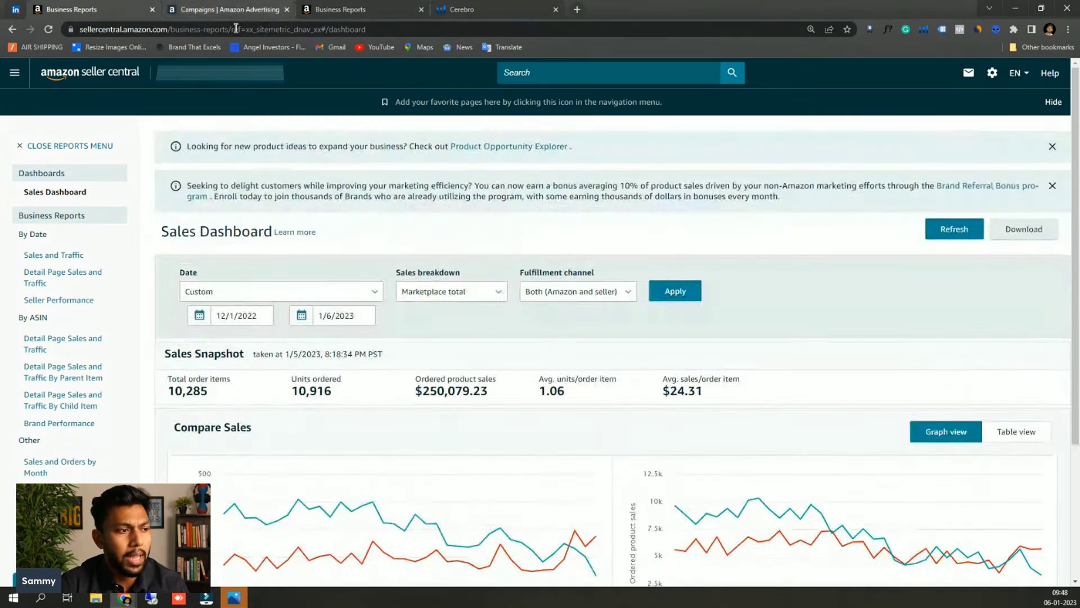
click(237, 315)
click(198, 337)
click(198, 336)
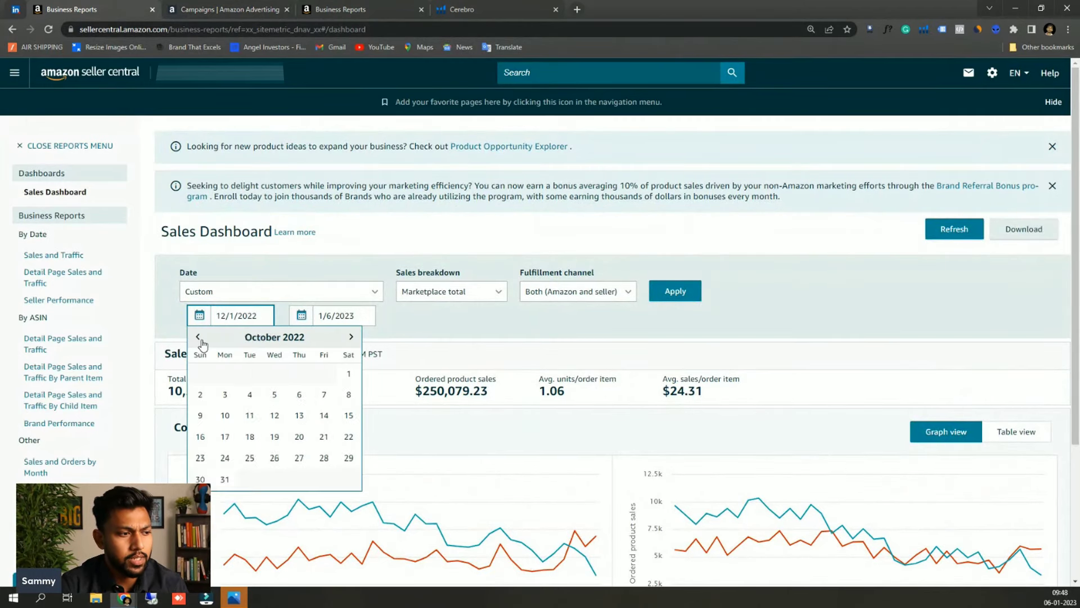
triple_click(201, 341)
click(200, 340)
double_click(200, 340)
click(201, 340)
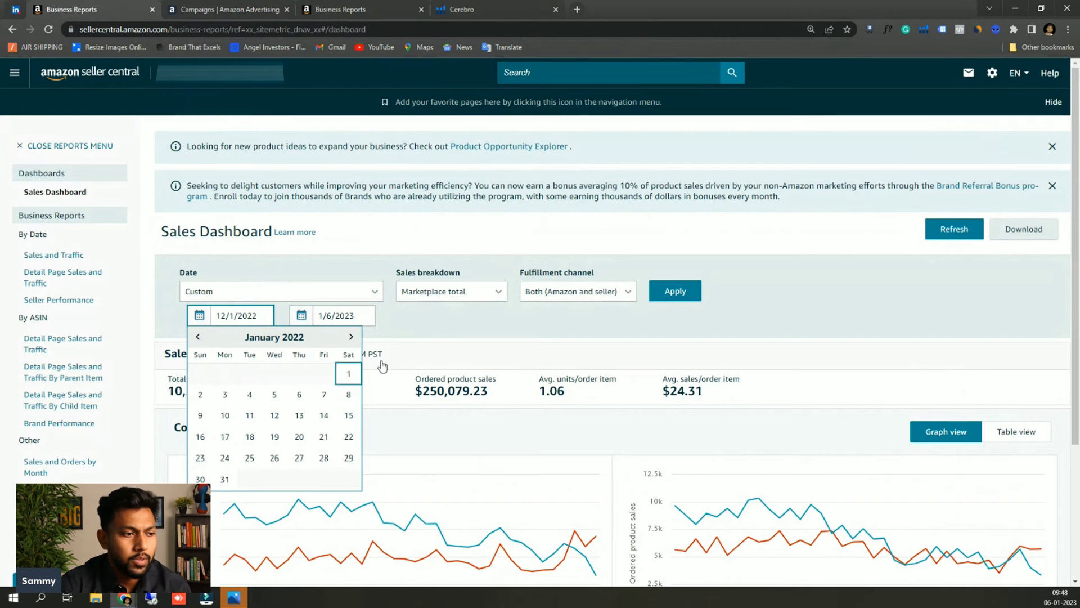
click(675, 291)
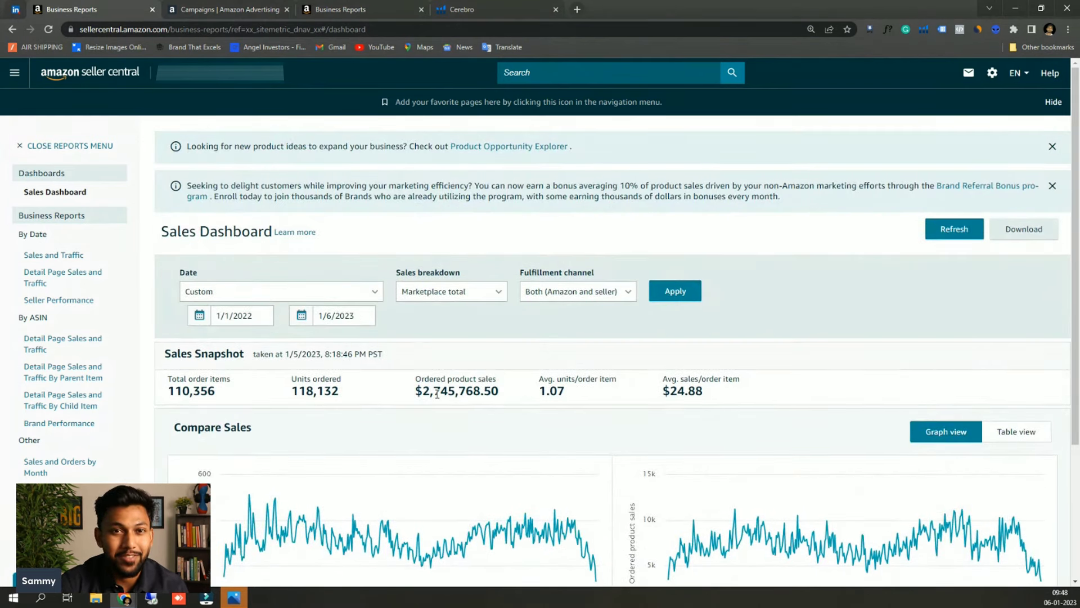
- On the Campaigns | Amazon Advertising tab, set the date range to Last 30 days
click(203, 9)
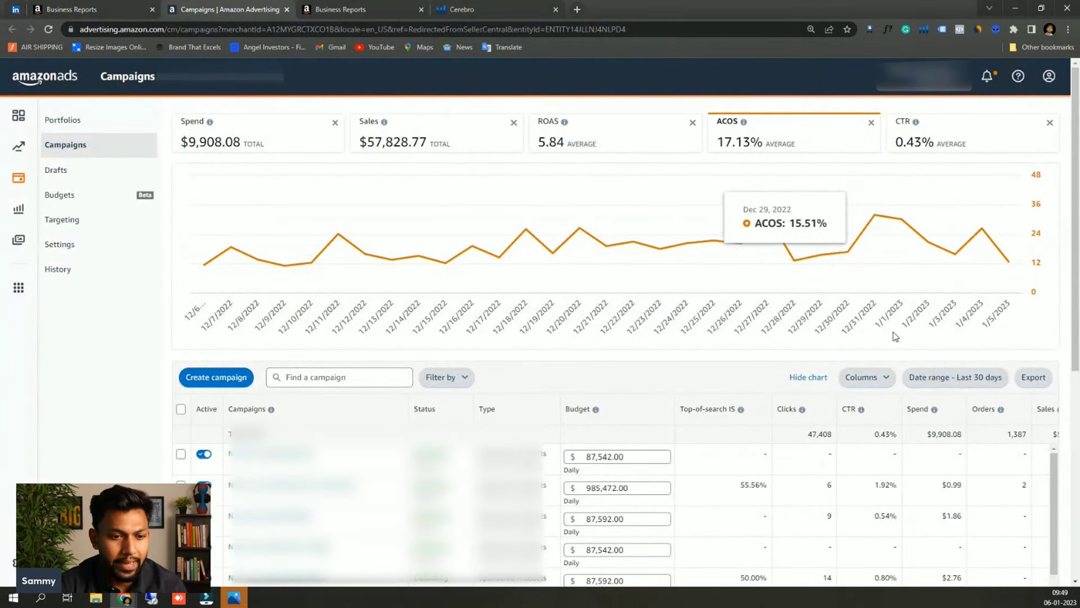
click(963, 382)
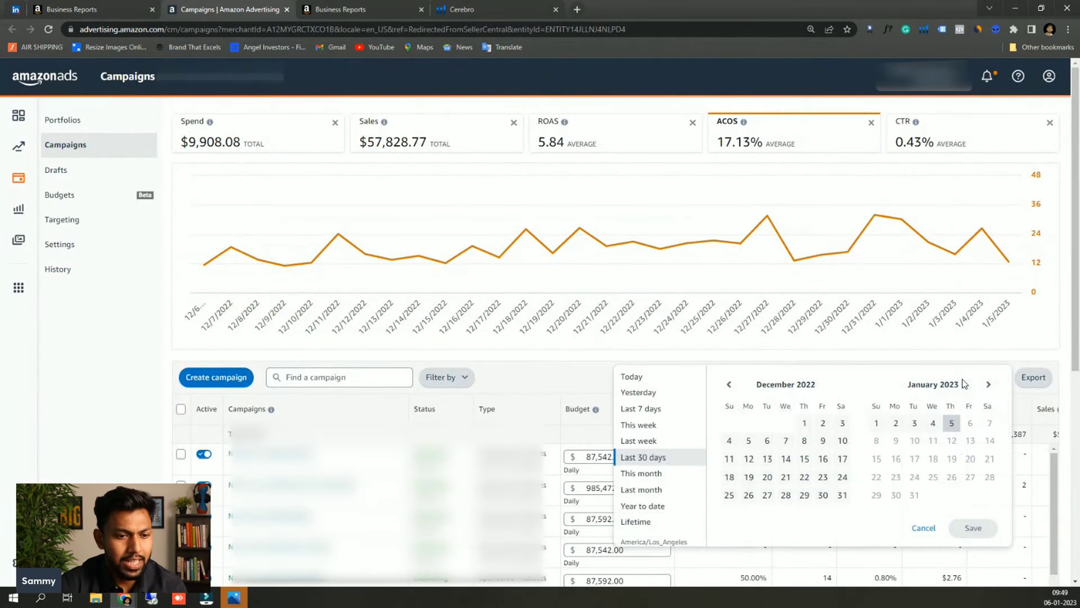
click(644, 457)
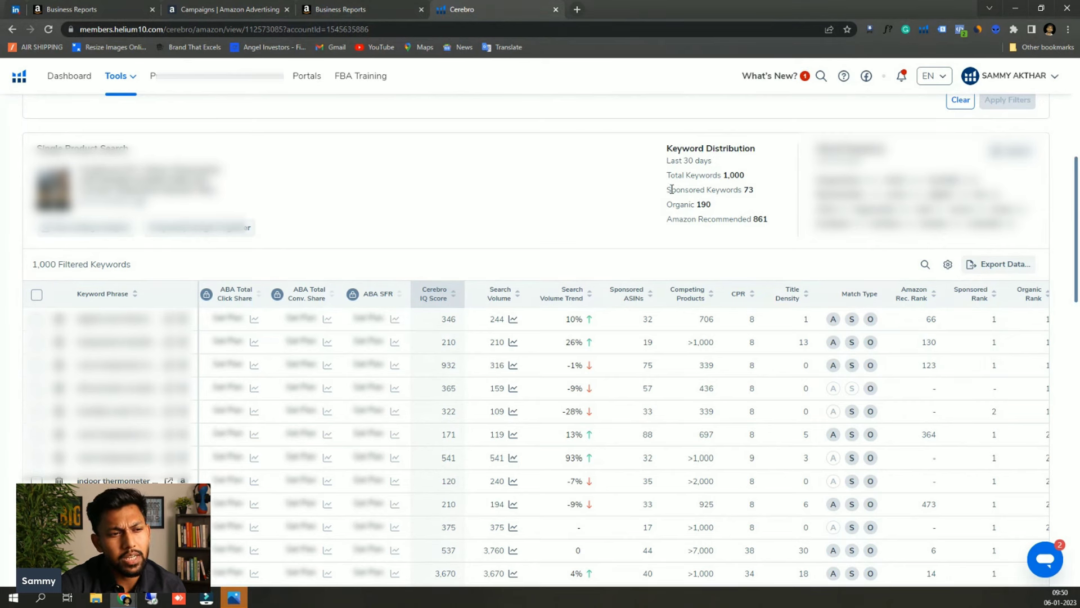
- Highlight the Sponsored Keywords figure (73), then the organic keyword count of 190
drag(667, 189, 740, 188)
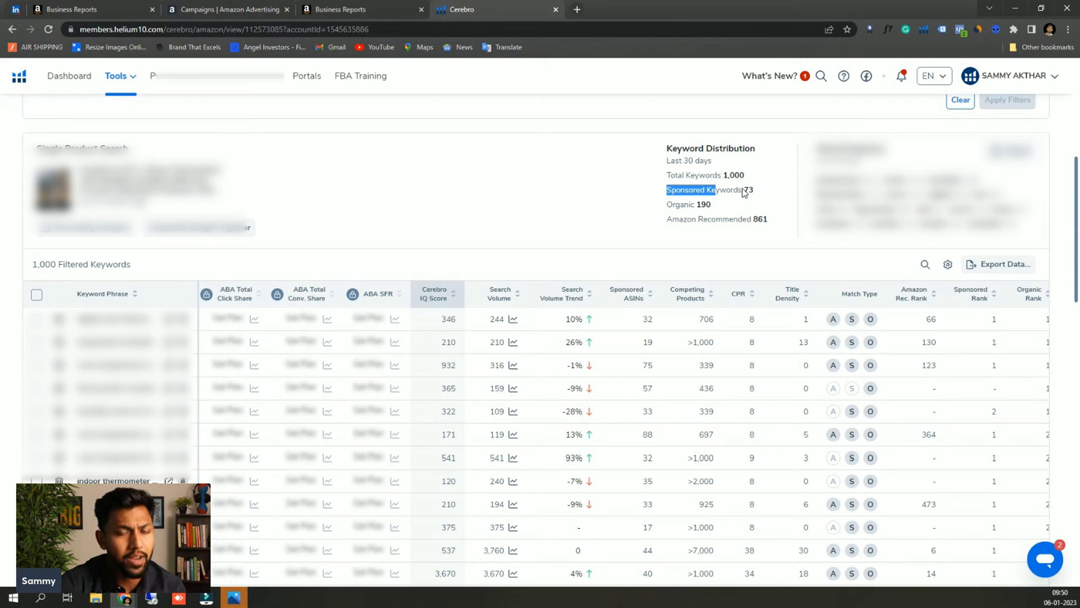
click(480, 221)
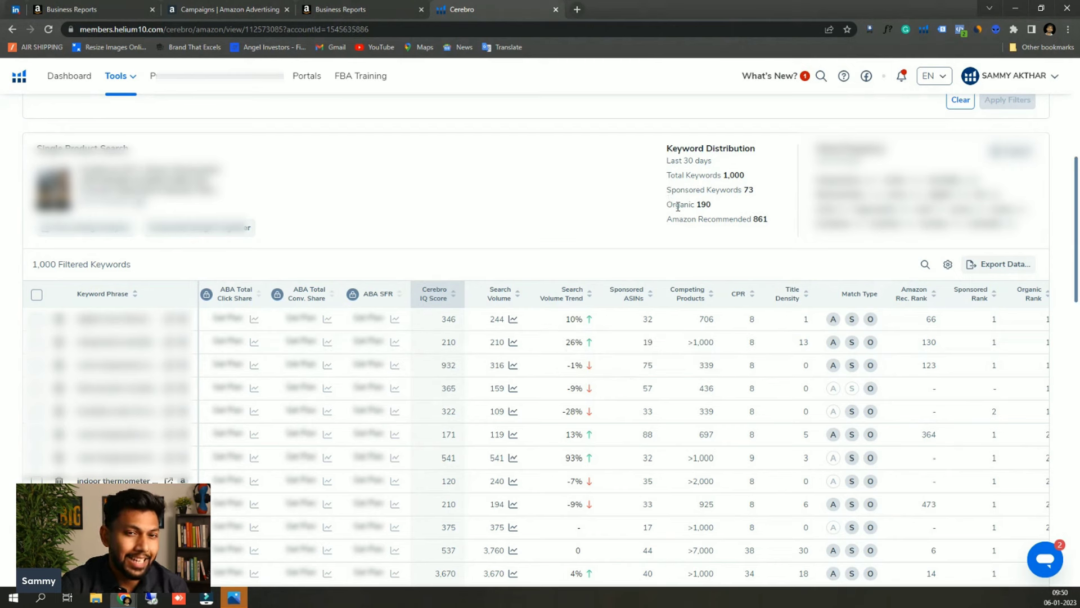
drag(697, 205, 711, 204)
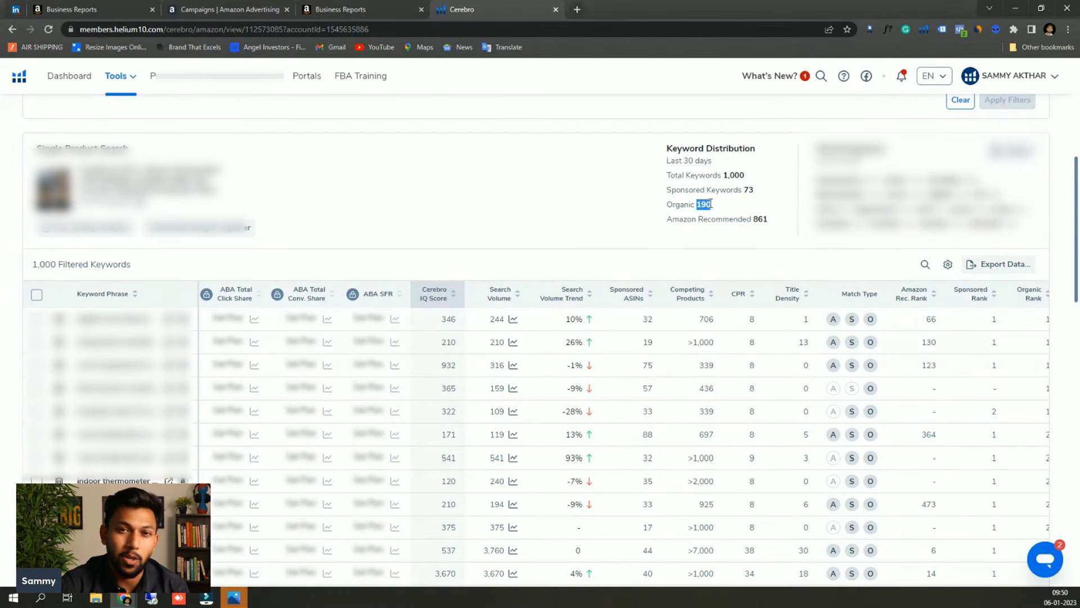